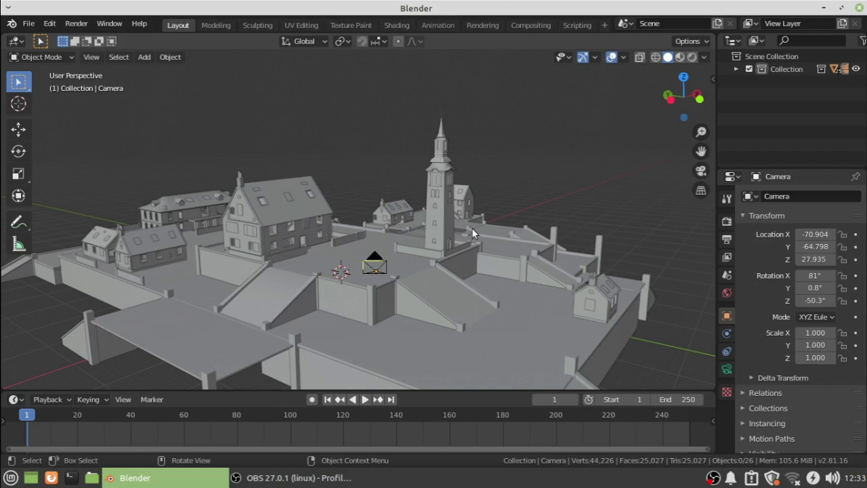
Step: Leave the camera view, orbit around the town, and show the Output Properties dimensions
key("KP_0")
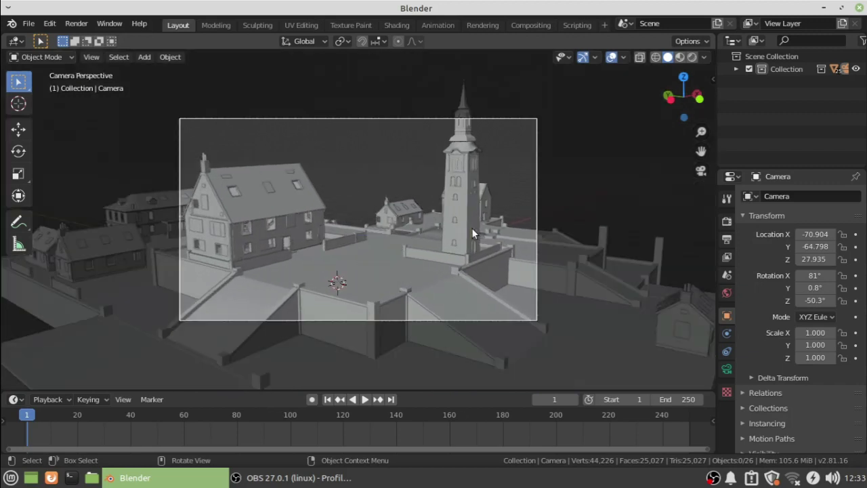
key("alt+a")
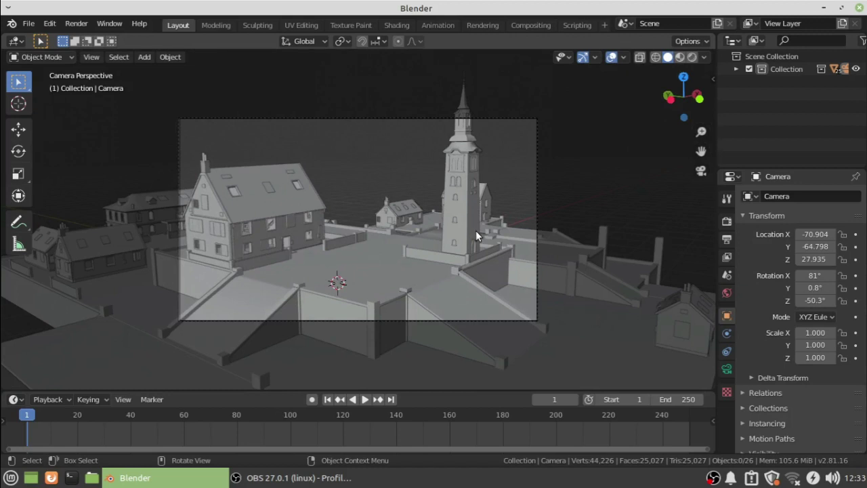
key("KP_0")
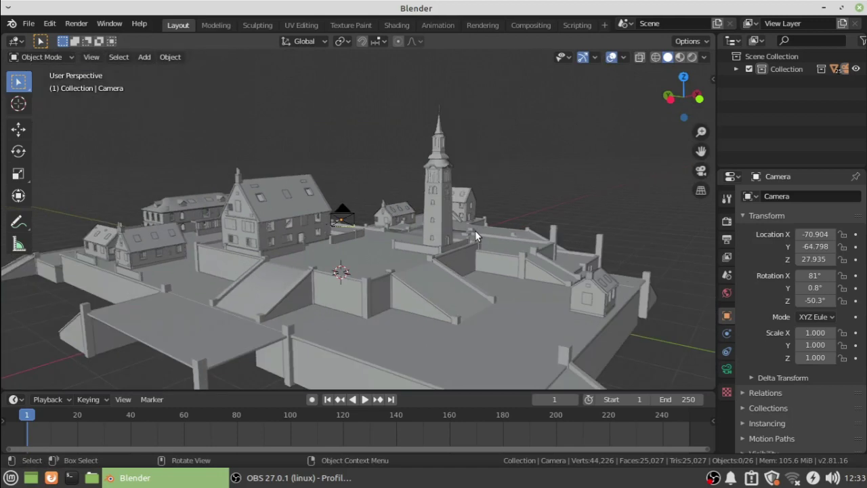
middle_click_drag(475, 231, 412, 215)
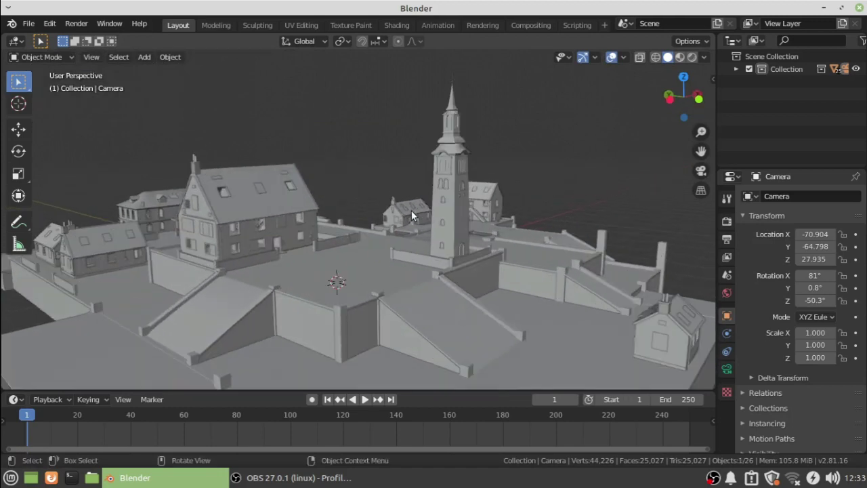
scroll(411, 216, "down", 2)
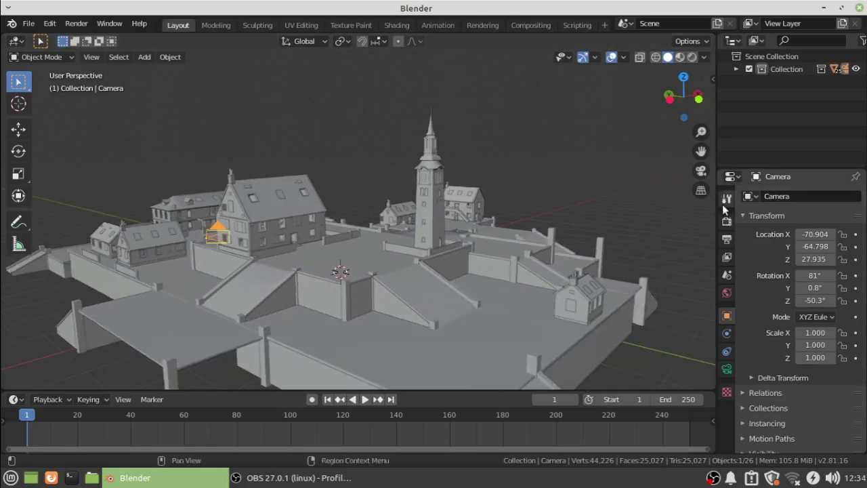
left_click(727, 221)
left_click(726, 239)
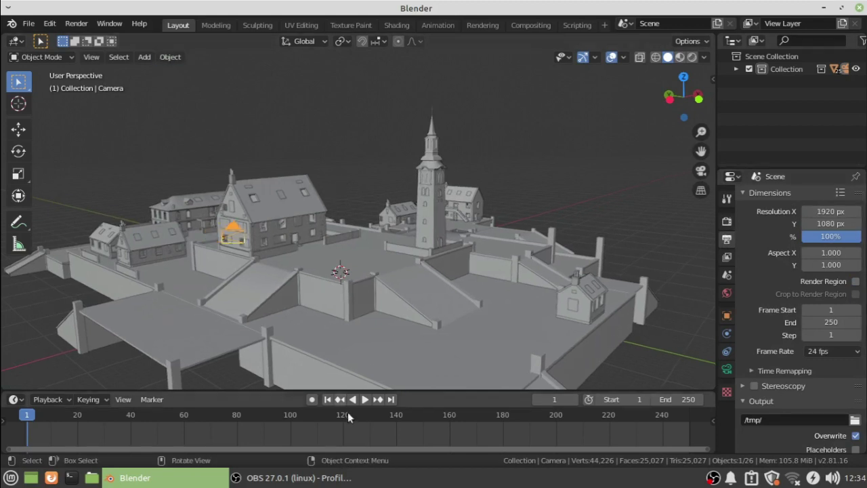
Step: Deselect all objects and start Render Animation from the Render menu
key("ctrl+b")
key("Escape")
key("a")
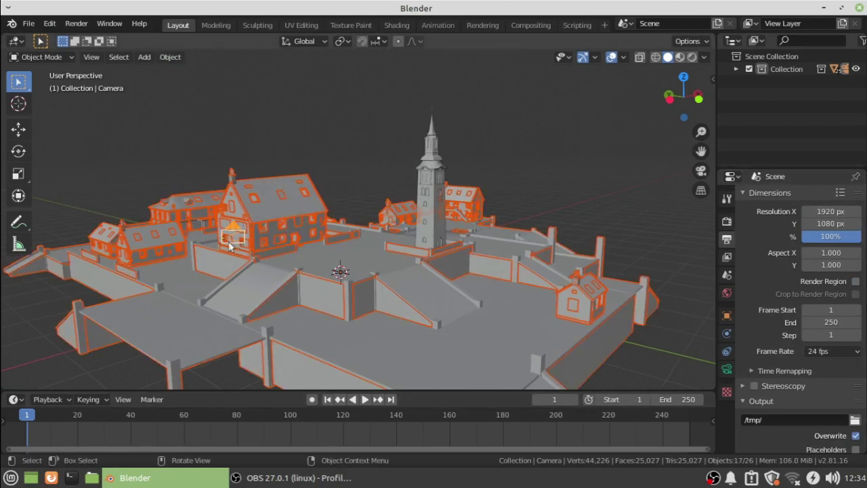
key("alt+a")
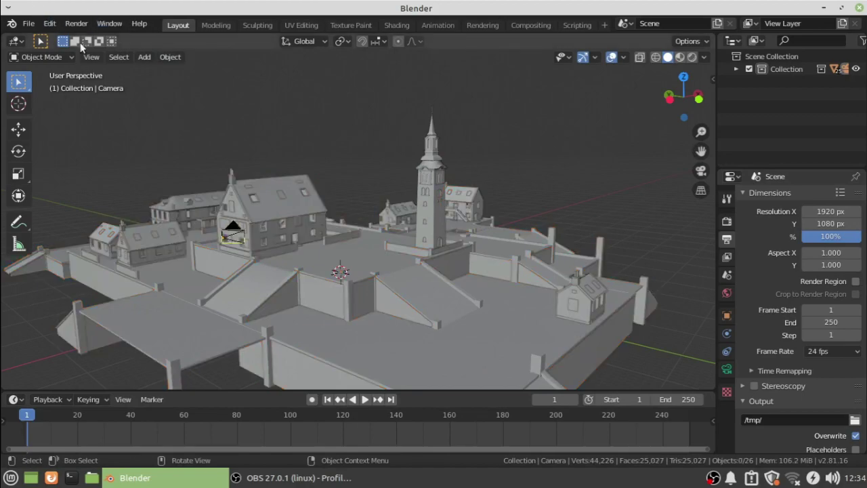
left_click(76, 24)
left_click(134, 51)
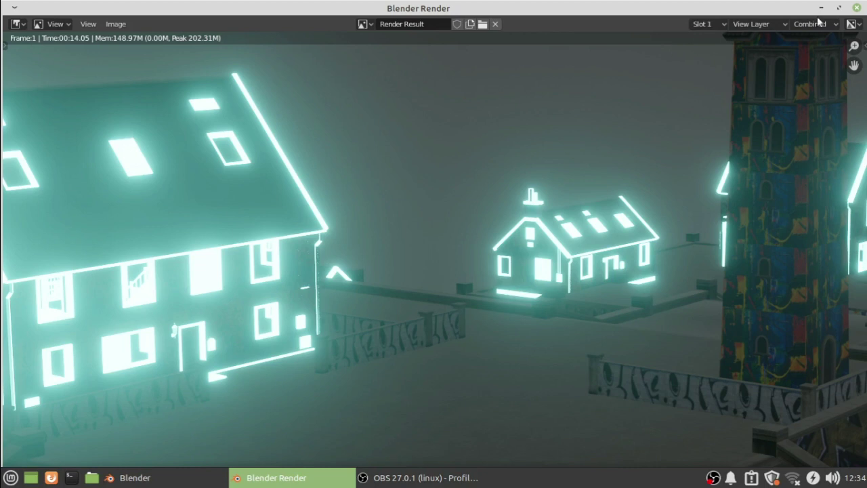
Step: Close the Blender Render window to stop the glowing town animation render
left_click(858, 8)
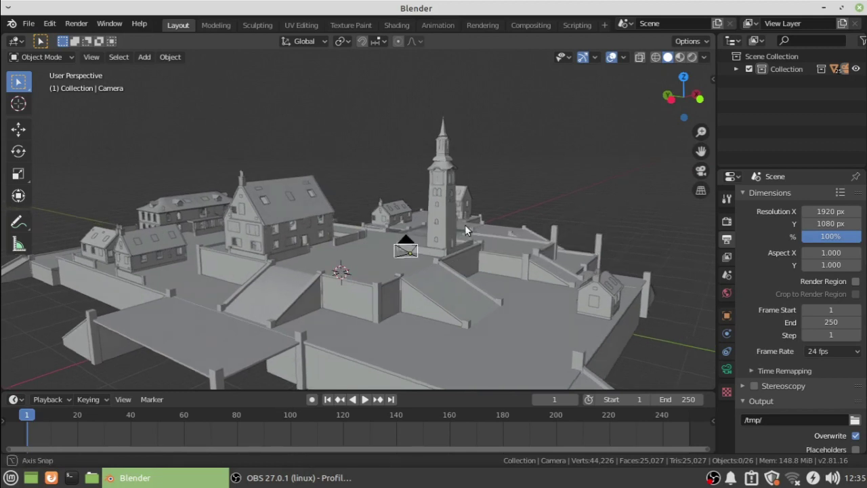
Step: In Render Properties, confirm the Render Engine dropdown stays on Eevee
middle_click_drag(465, 225, 460, 224)
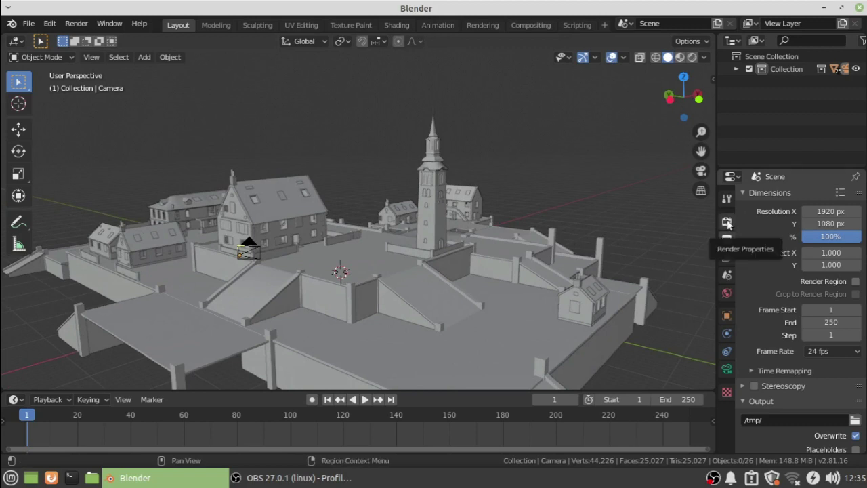
left_click(727, 220)
left_click(813, 197)
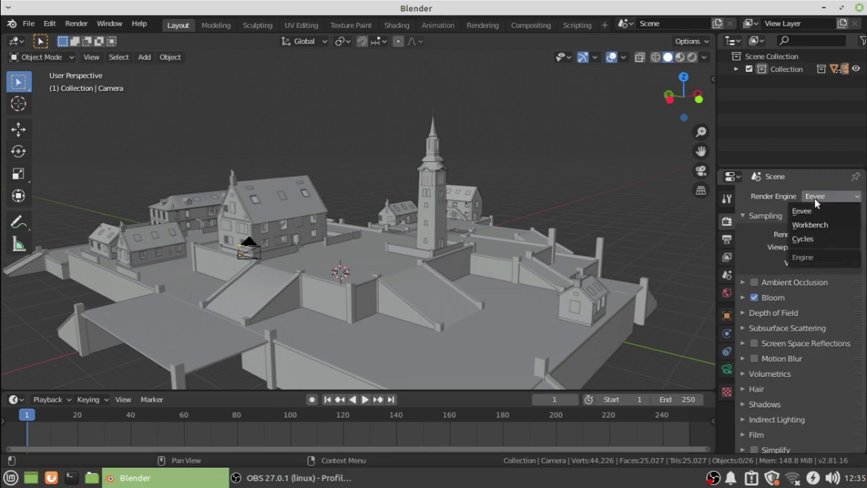
left_click(806, 208)
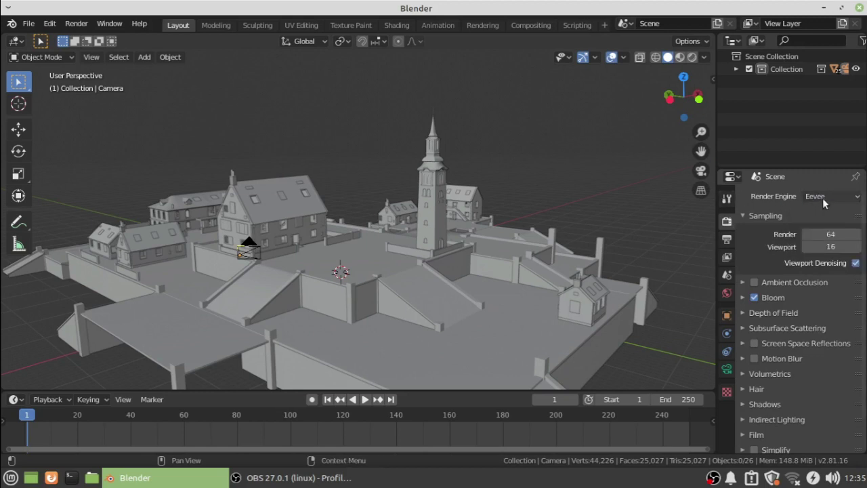
left_click(822, 198)
left_click(822, 196)
left_click(822, 196)
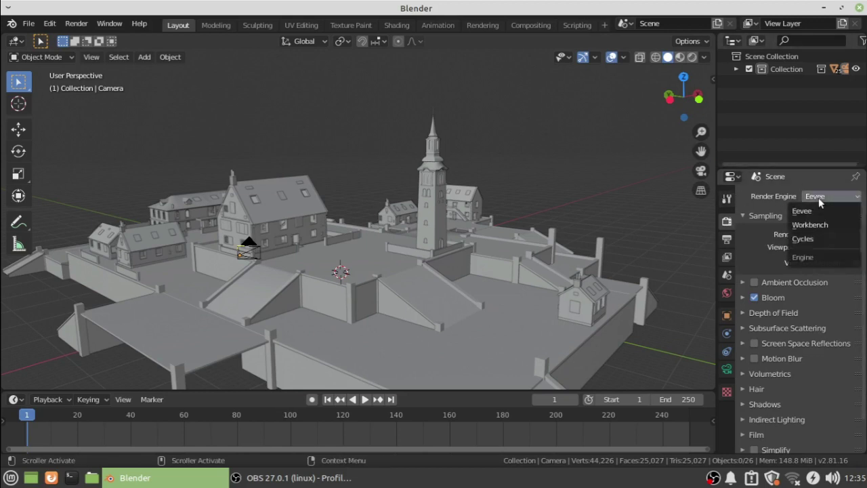
left_click(819, 197)
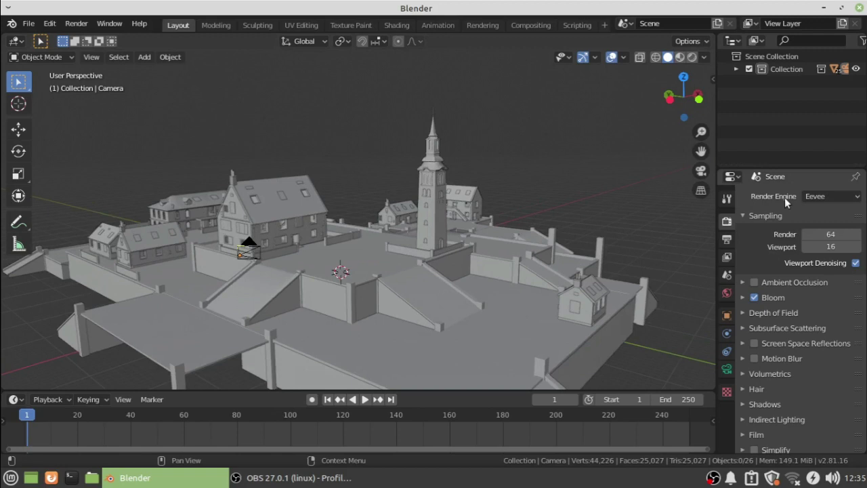
left_click(809, 197)
left_click(813, 209)
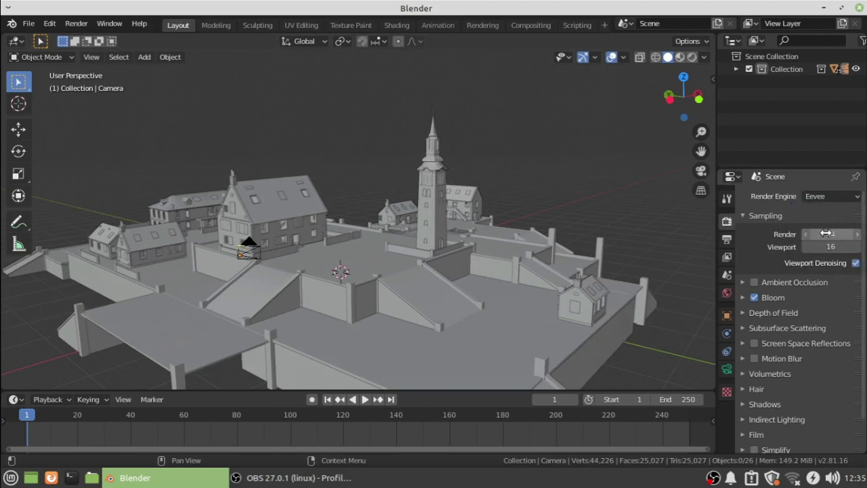
Step: Set Sampling Render samples to 1 and expand the Motion Blur panel
left_click(826, 233)
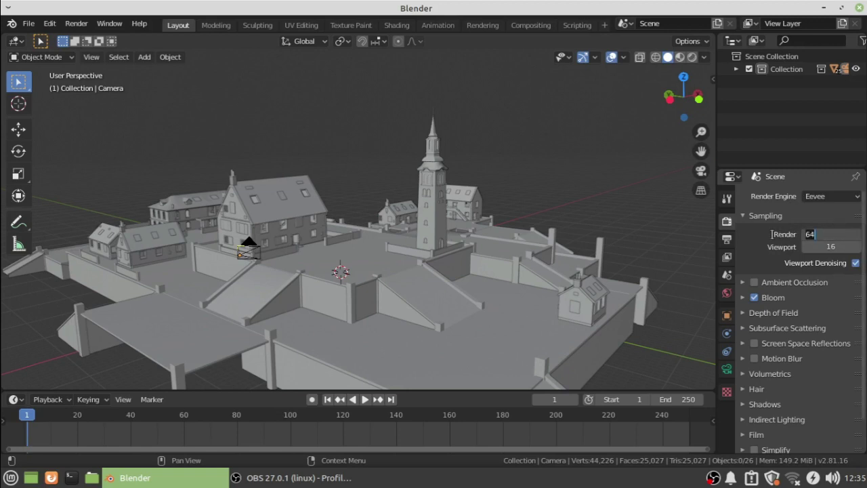
type("1")
key("Return")
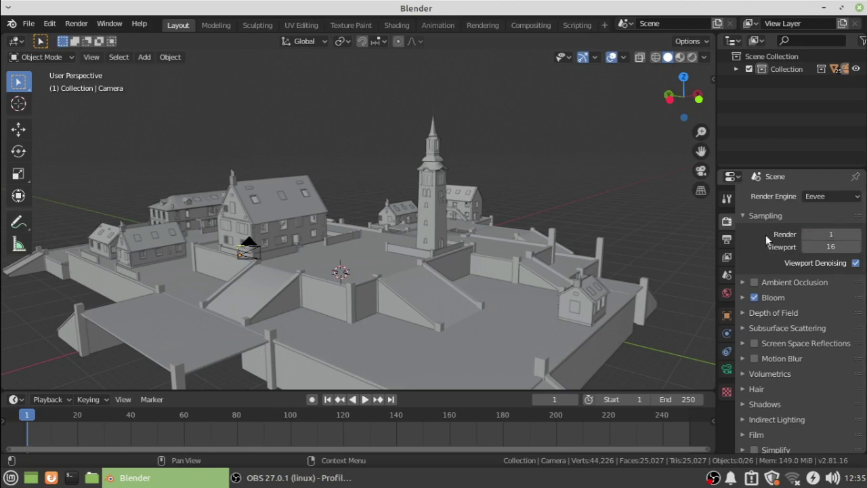
scroll(766, 234, "down", 1)
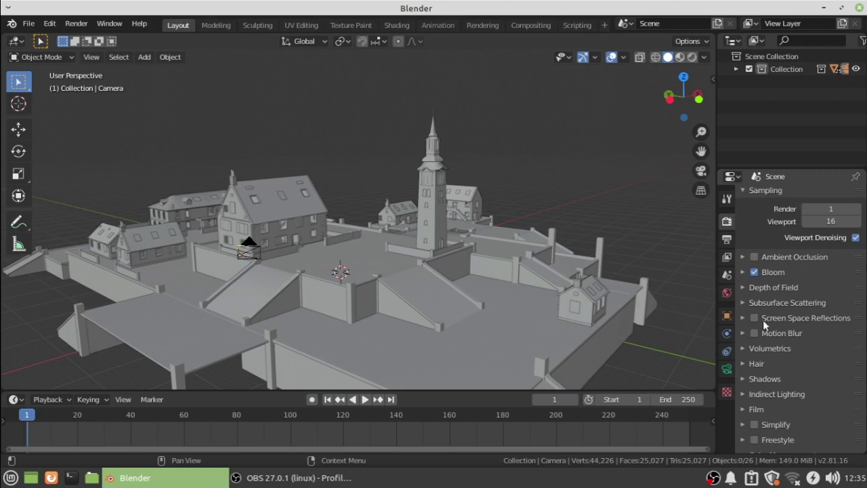
left_click(743, 333)
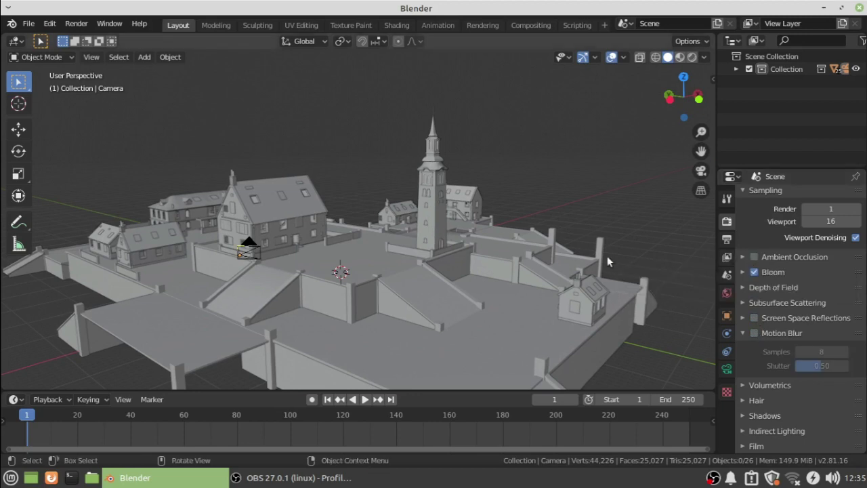
Step: Try Material Preview, toggle Bloom off and on, then return to Solid shading
middle_click_drag(607, 255, 459, 259)
scroll(459, 254, "up", 5)
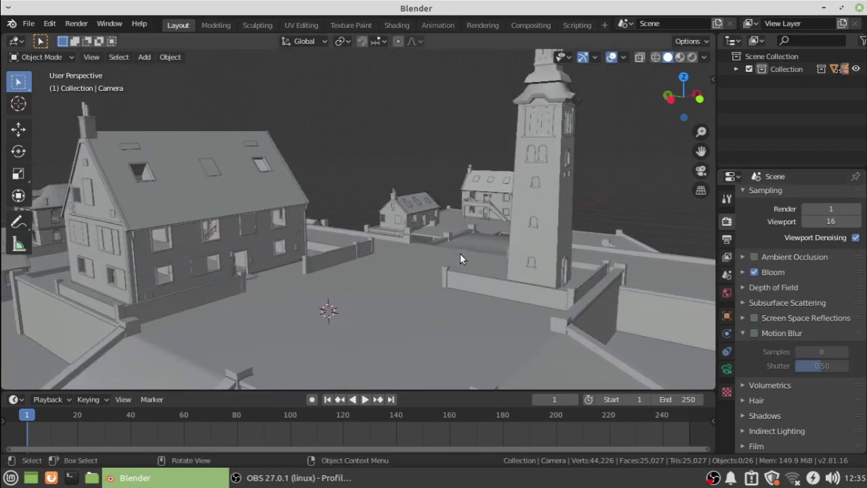
left_click(679, 57)
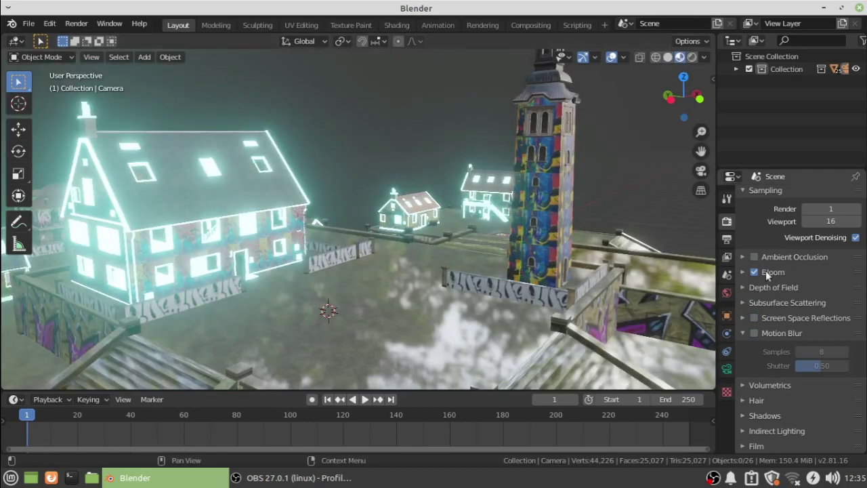
left_click(770, 274)
left_click(754, 272)
left_click(668, 57)
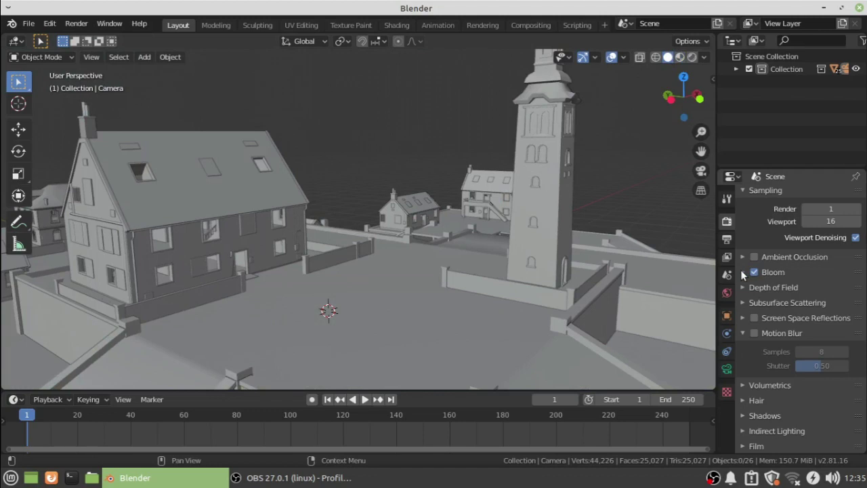
scroll(766, 288, "down", 2)
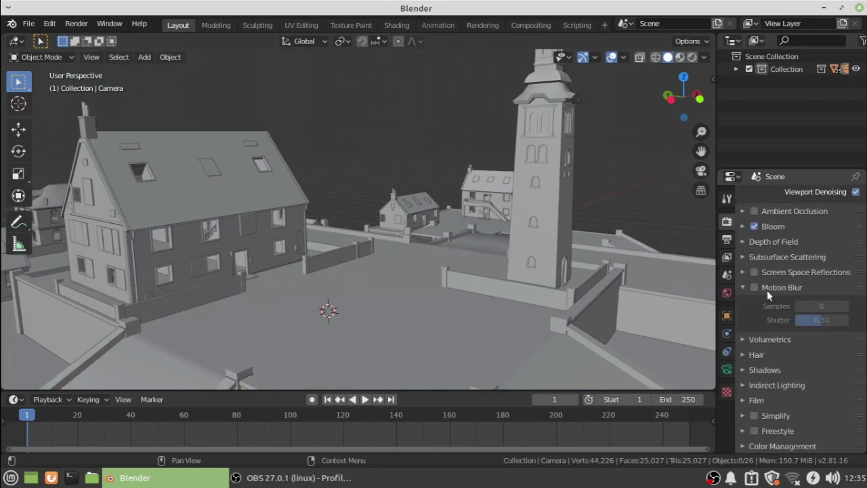
scroll(780, 282, "up", 2)
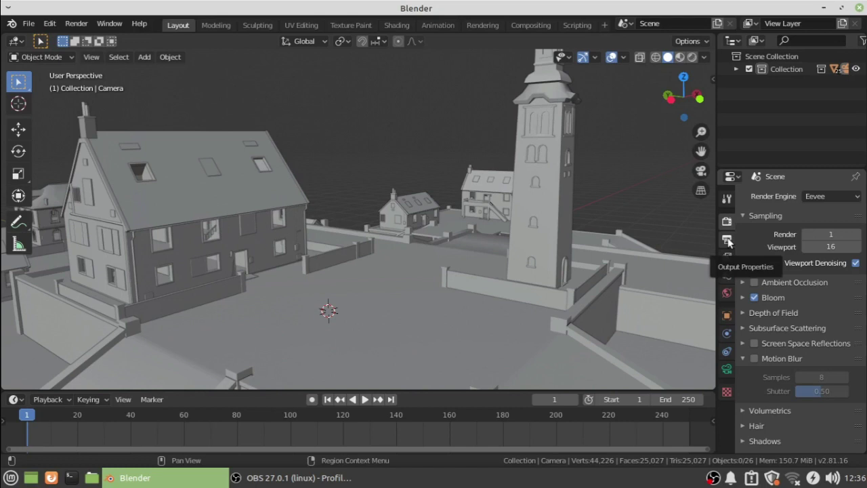
Step: Set Resolution X to 1280, Y to 720, and the render scale to 50%
left_click(727, 240)
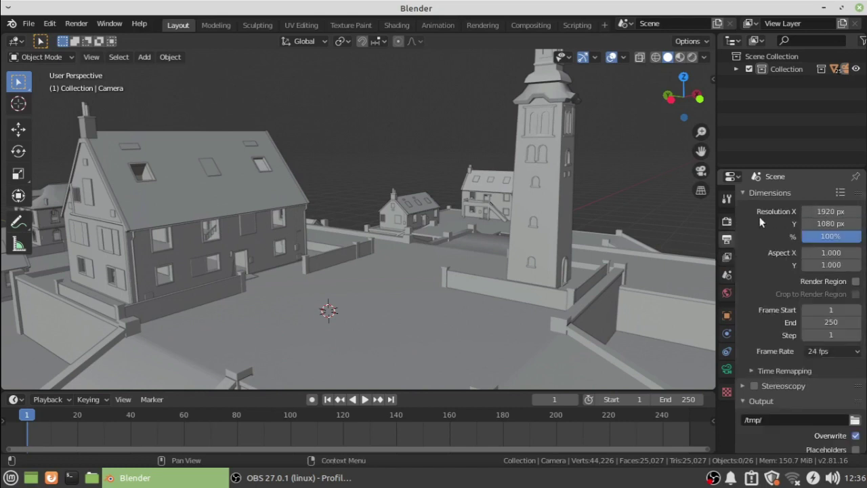
left_click(834, 212)
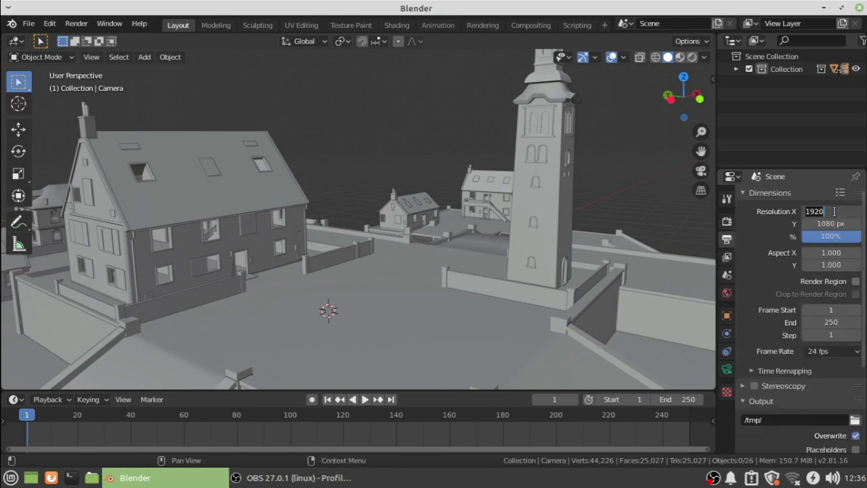
type("1280")
key("Tab")
type("720")
key("Return")
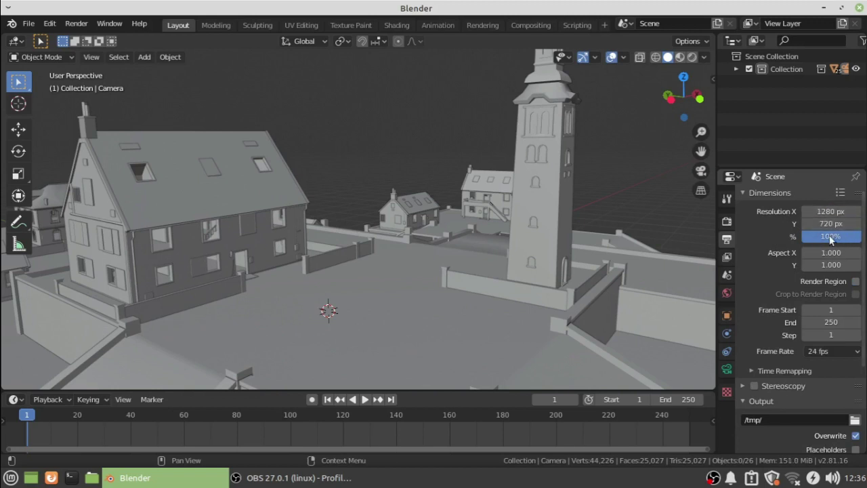
left_click(831, 237)
type("50")
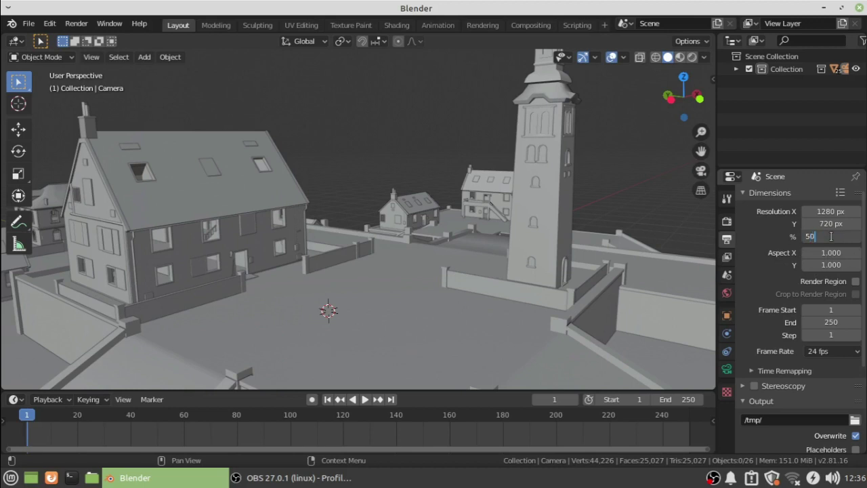
key("Return")
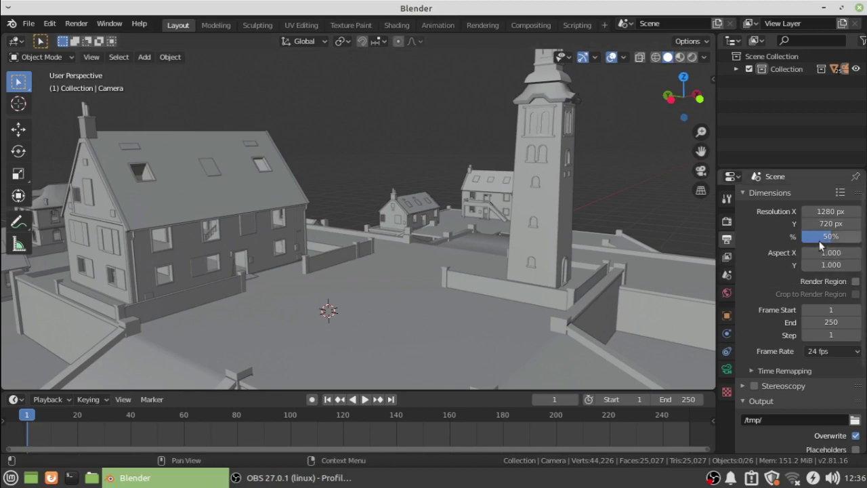
Step: Set the Output path to the Desktop folder from the System bookmarks
scroll(836, 252, "down", 1)
scroll(834, 271, "down", 1)
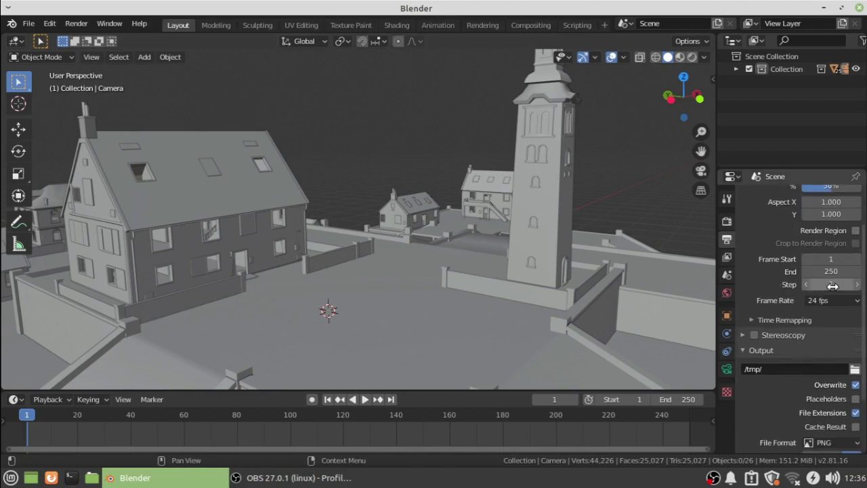
scroll(777, 276, "down", 2)
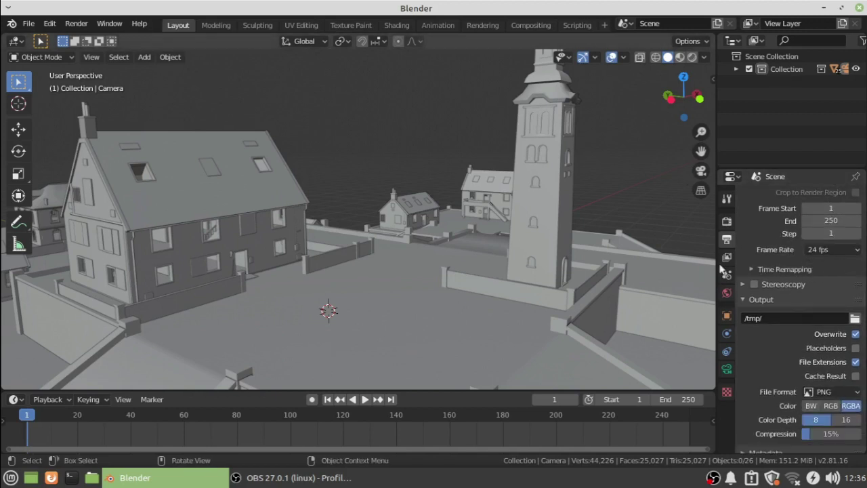
scroll(778, 267, "down", 1)
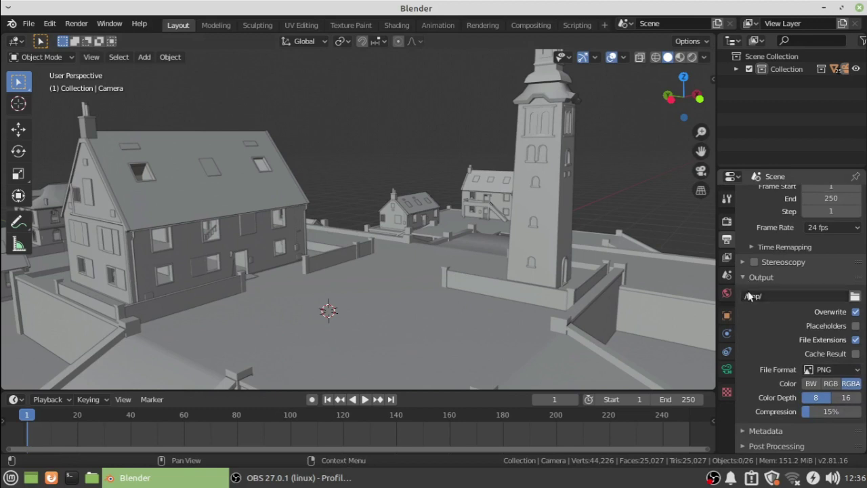
left_click(855, 296)
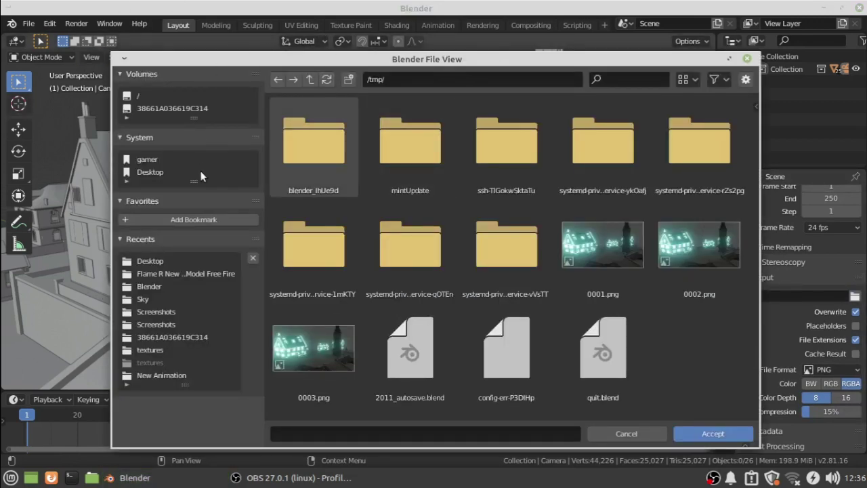
left_click(167, 174)
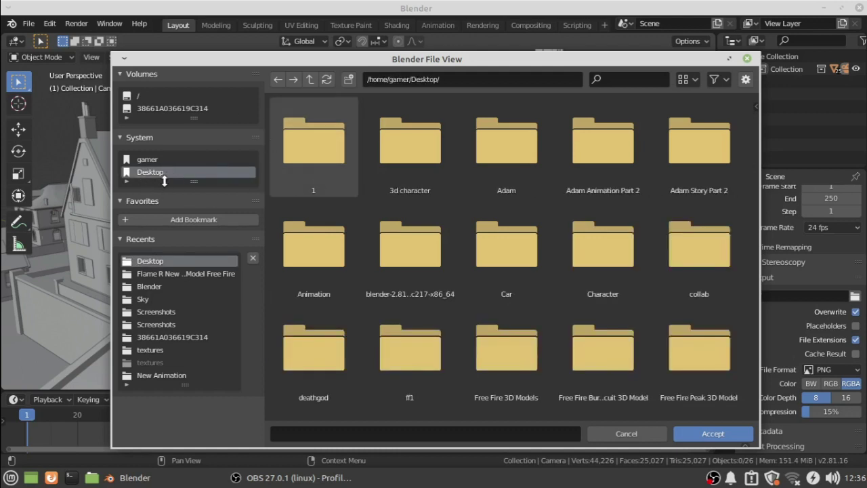
left_click(713, 433)
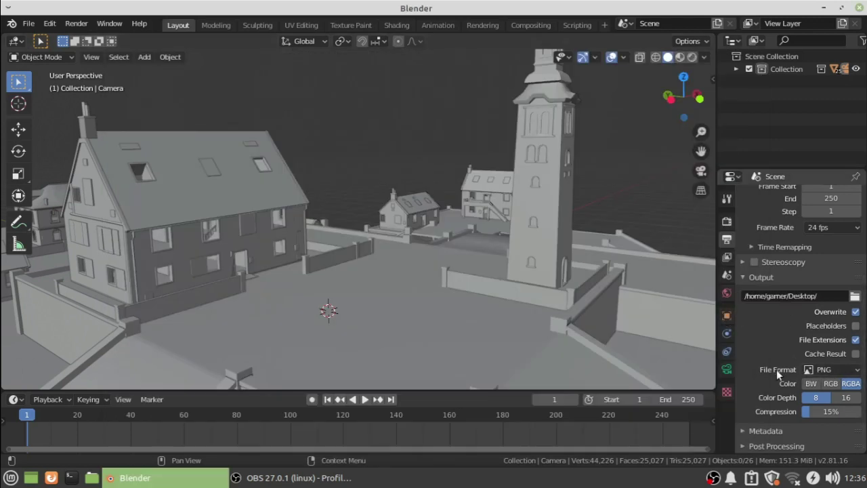
left_click(840, 371)
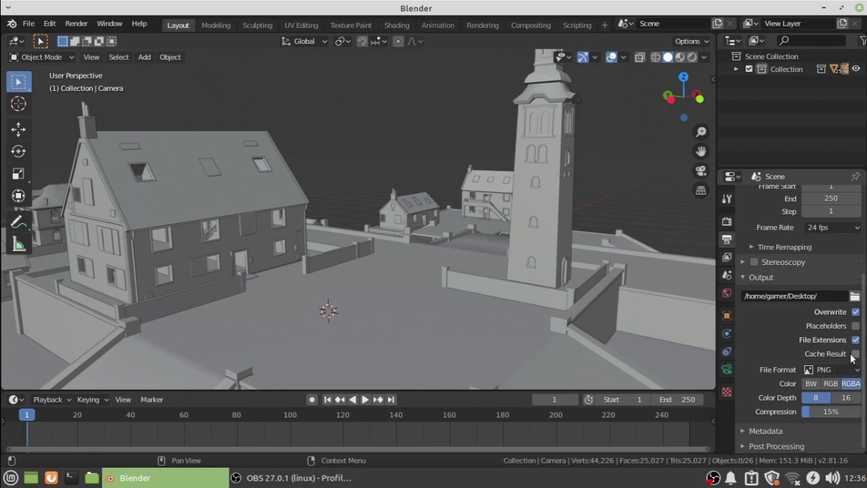
Step: Change the File Format to FFmpeg video and expand Encoding
left_click(835, 370)
left_click(844, 303)
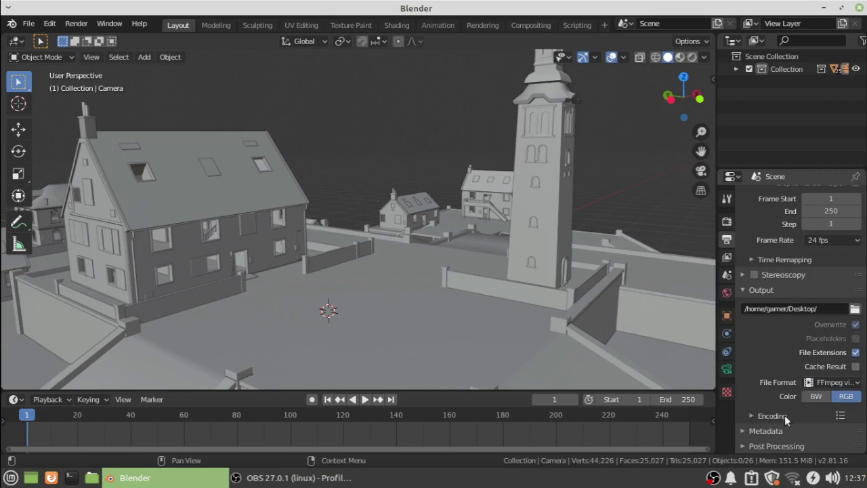
left_click(750, 416)
scroll(750, 413, "down", 3)
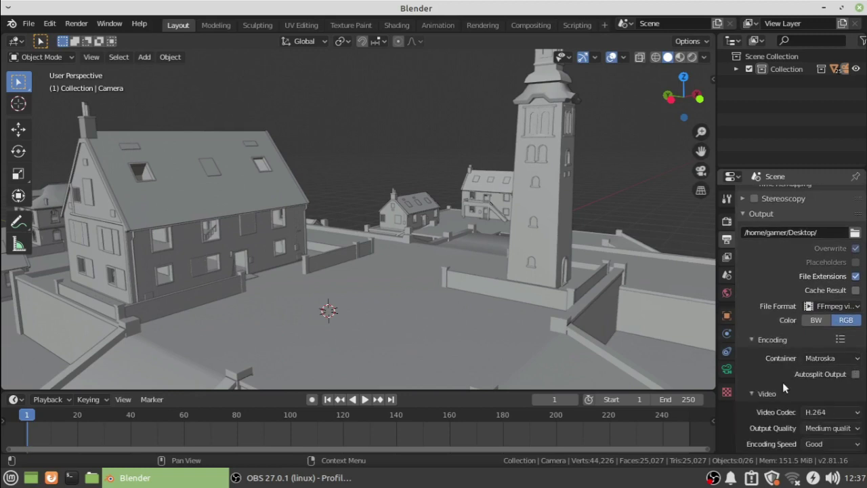
Step: Choose MPEG-4 as the container, keeping the H.264 codec, and review the quality options
left_click(828, 359)
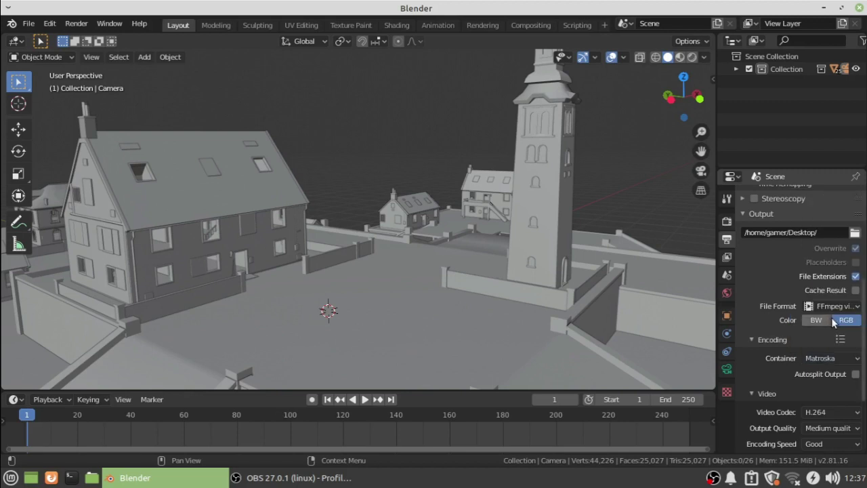
left_click(823, 359)
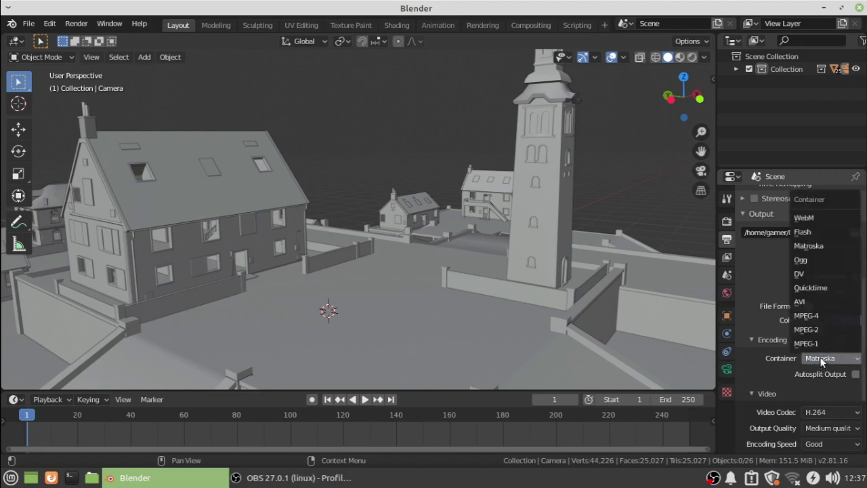
left_click(812, 316)
scroll(818, 339, "down", 1)
scroll(817, 339, "down", 1)
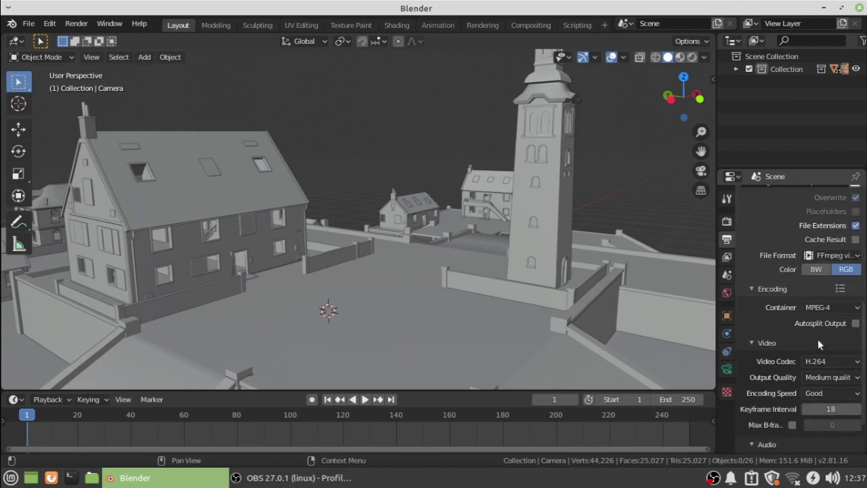
scroll(818, 339, "down", 1)
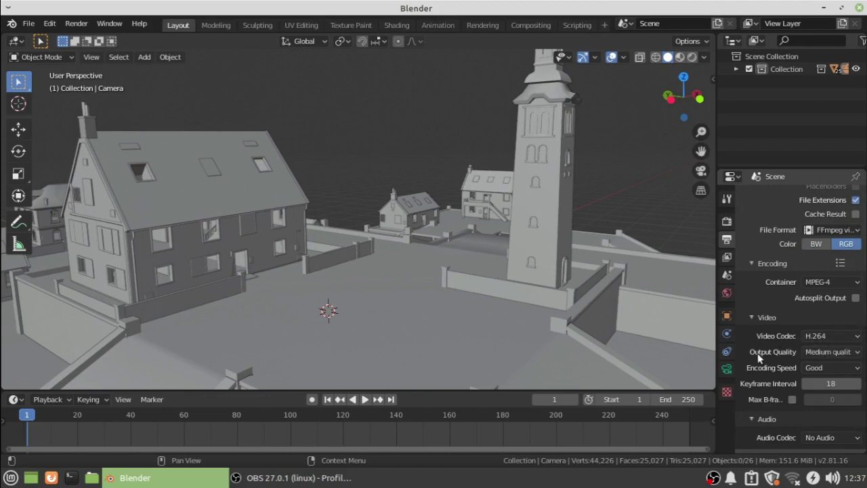
left_click(845, 358)
Step: Set Encoding Speed to Realtime and start Render Animation
left_click(831, 368)
left_click(805, 410)
left_click(77, 23)
left_click(113, 53)
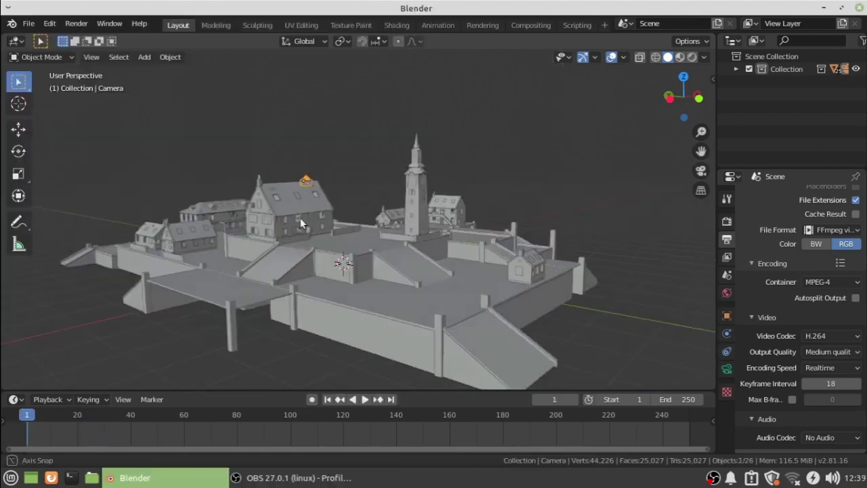
Step: Orbit the 3D viewport for an overhead look at the walled town
middle_click_drag(302, 224, 303, 228)
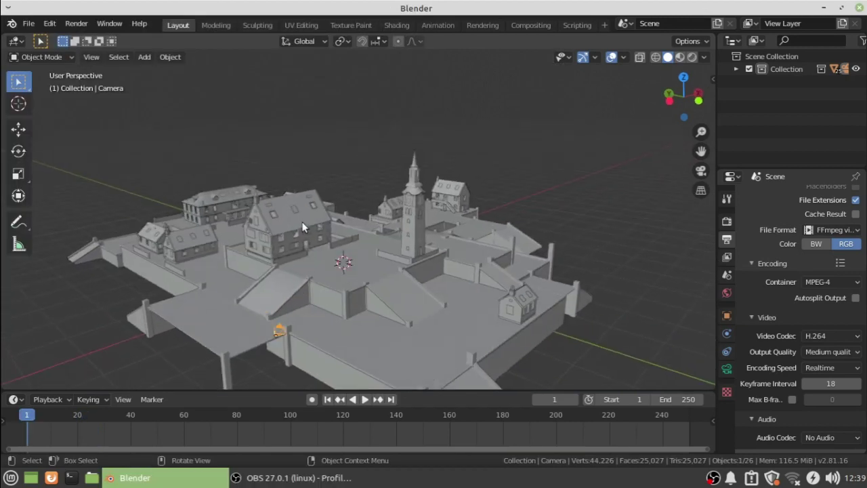